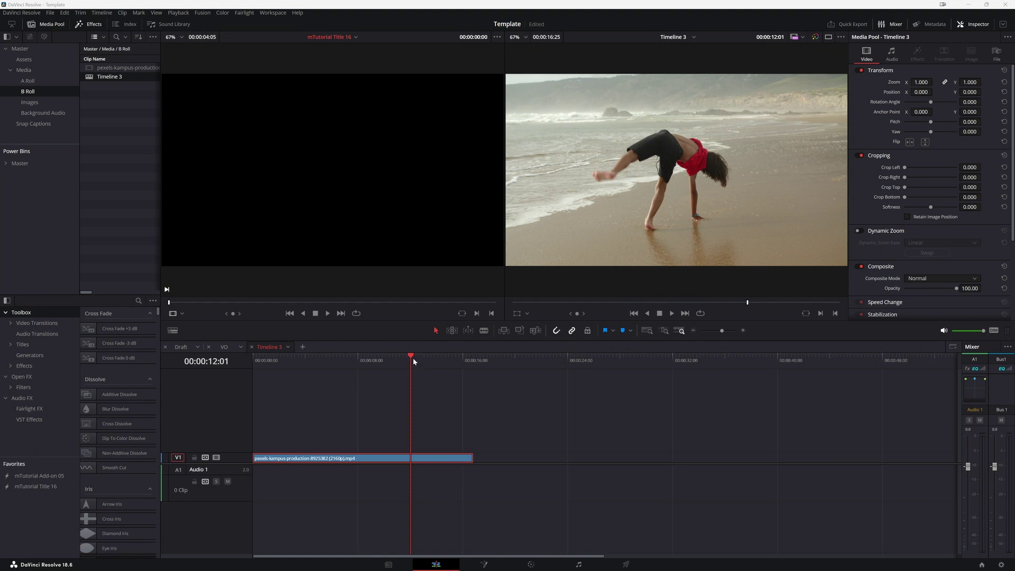
Scrub the timeline playhead to the moment where the girl bends toward the waves
left_click(411, 358)
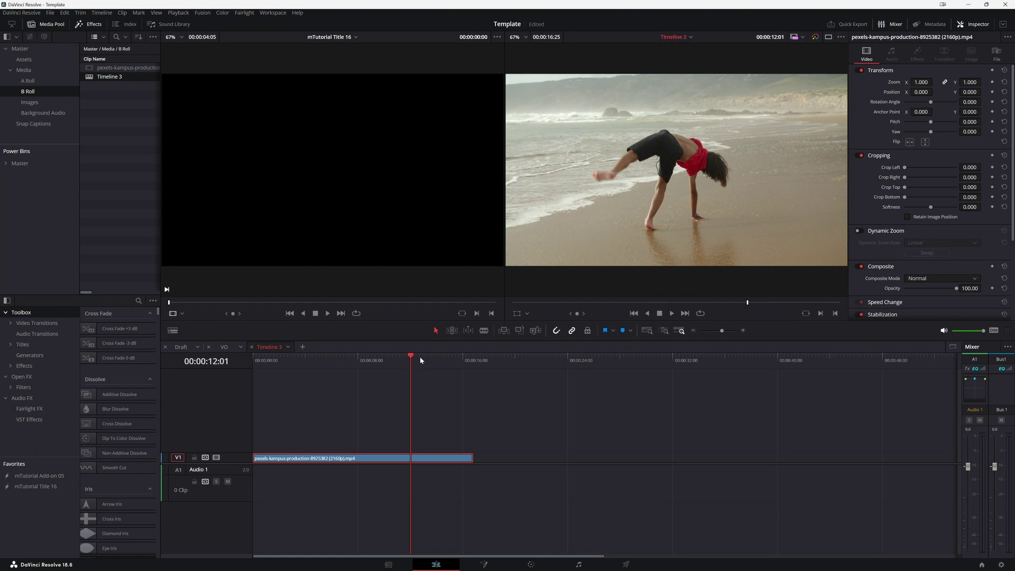
mouse_move(412, 358)
left_mouse_down()
mouse_move(406, 370)
mouse_move(438, 367)
mouse_move(374, 374)
mouse_move(396, 380)
left_mouse_up()
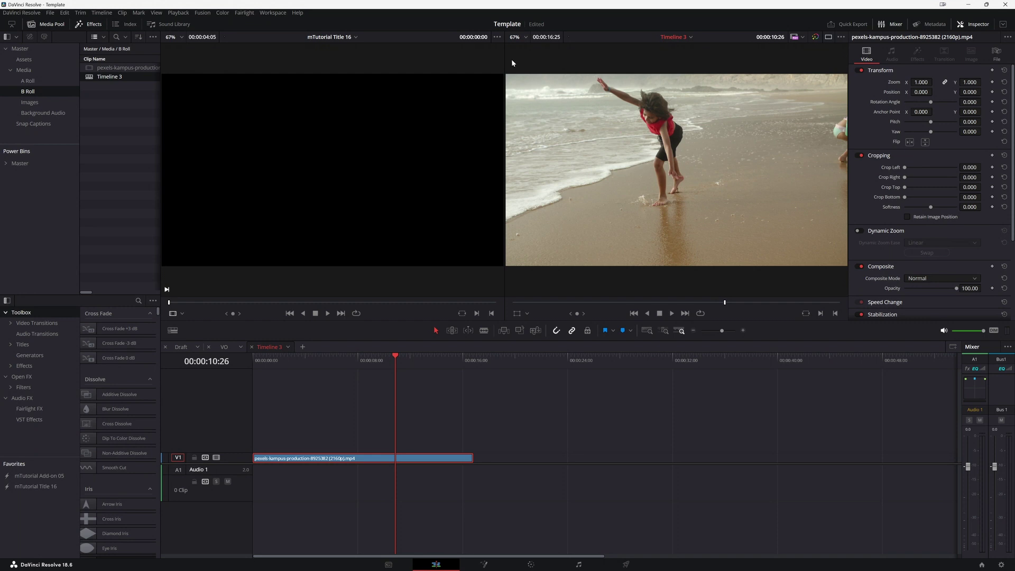
Open DaVinci Resolve Preferences and review the Media Storage settings
left_click(23, 15)
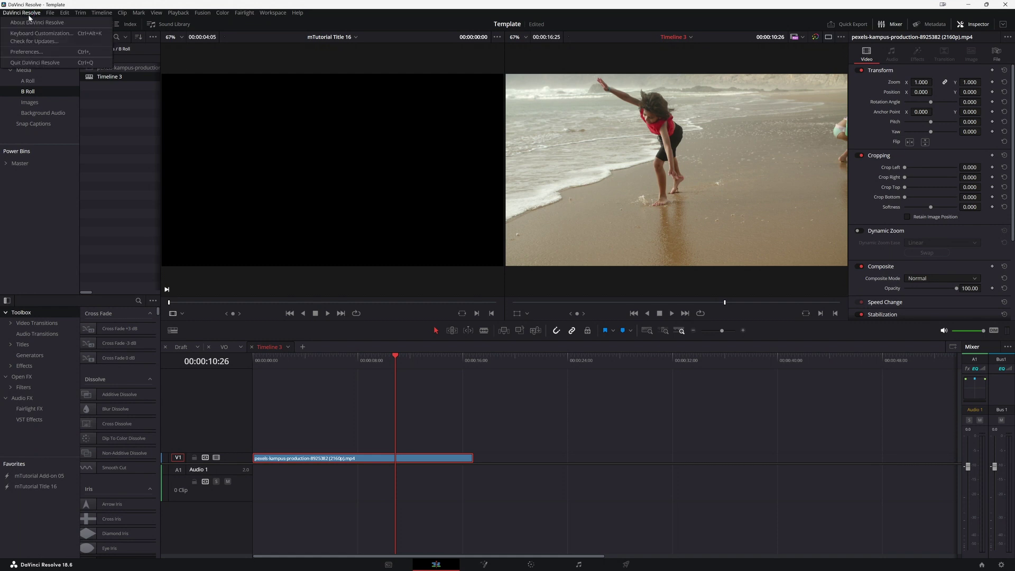
left_click(70, 52)
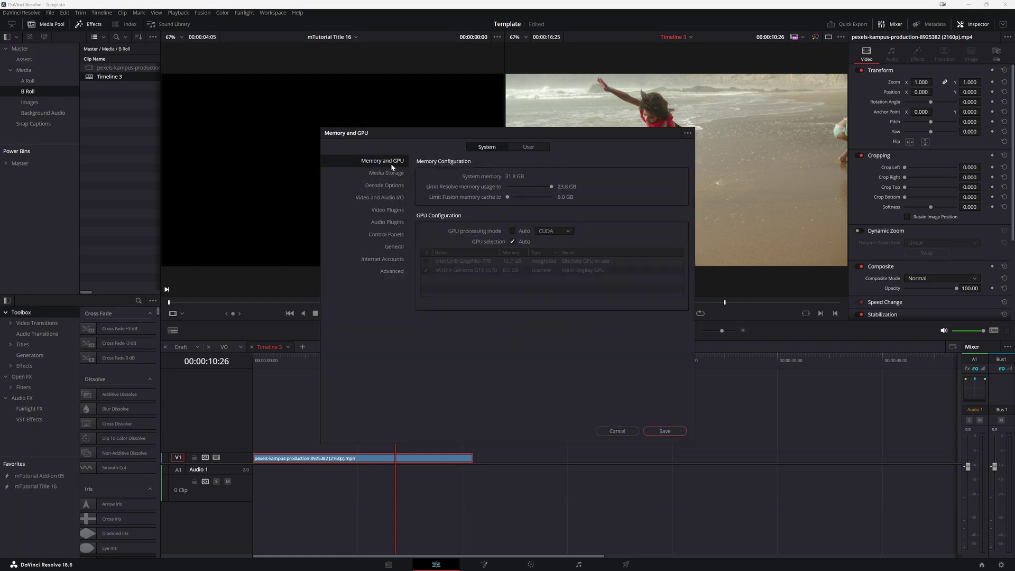
left_click(376, 174)
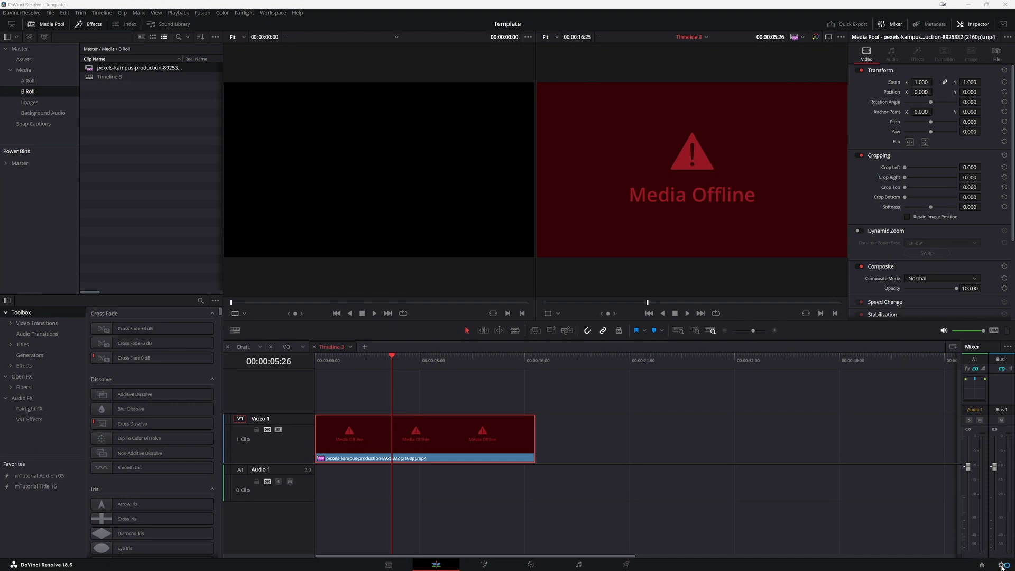
In Project Settings, try Uncompressed 10-bit for both optimized media and render cache formats
left_click(1003, 566)
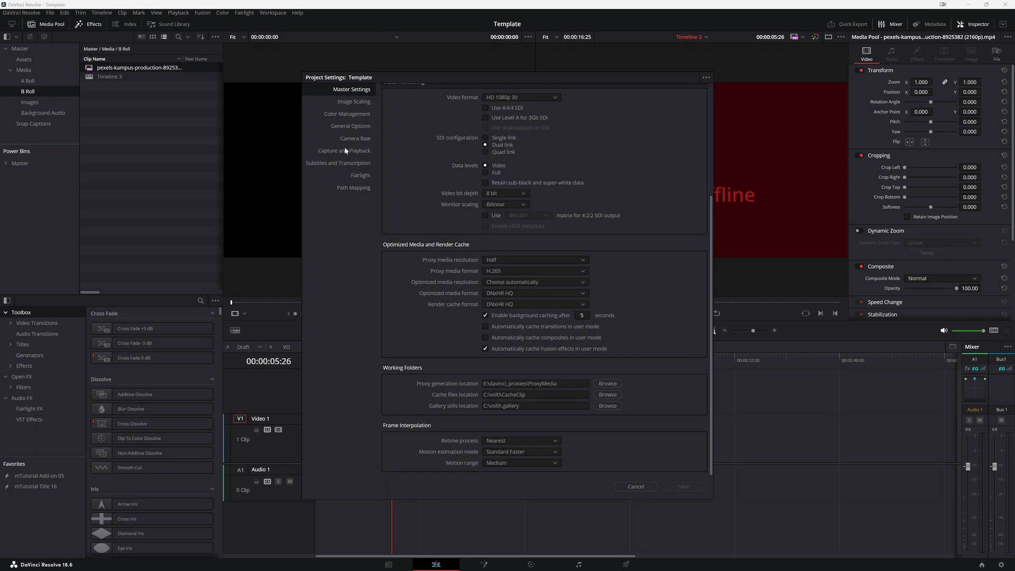
scroll(447, 111, "up", 3)
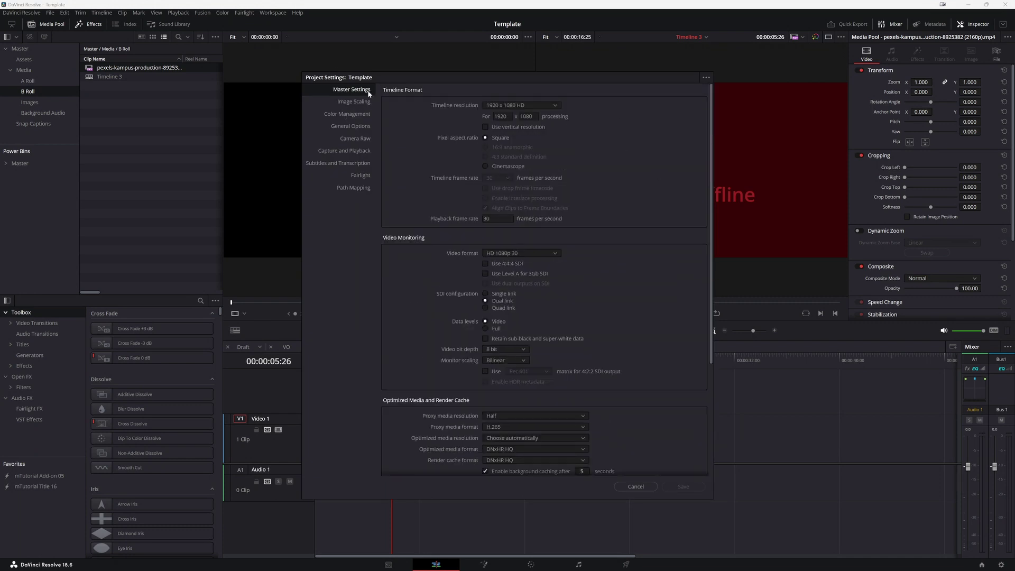
scroll(520, 205, "down", 3)
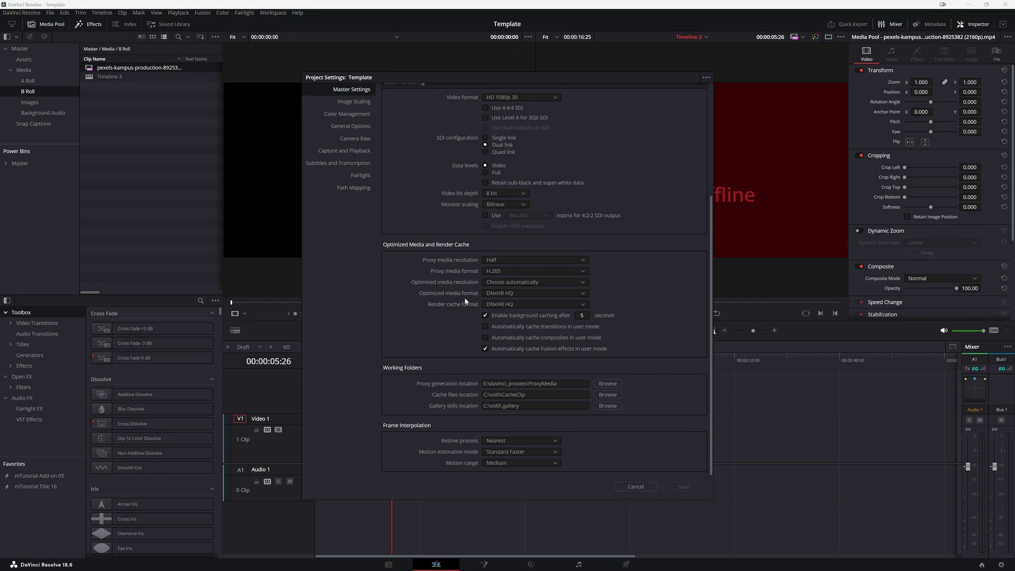
left_click(503, 293)
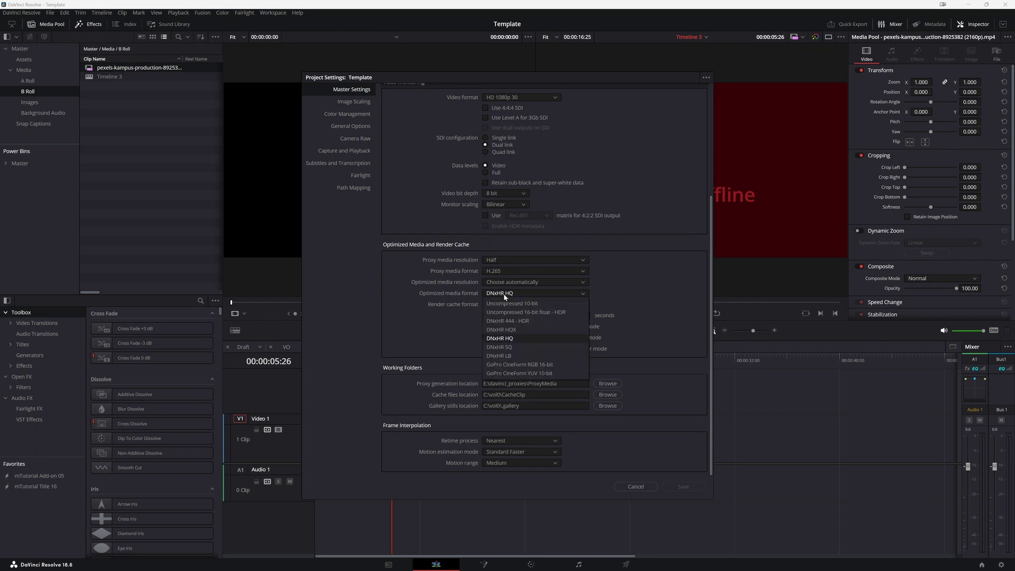
left_click(501, 303)
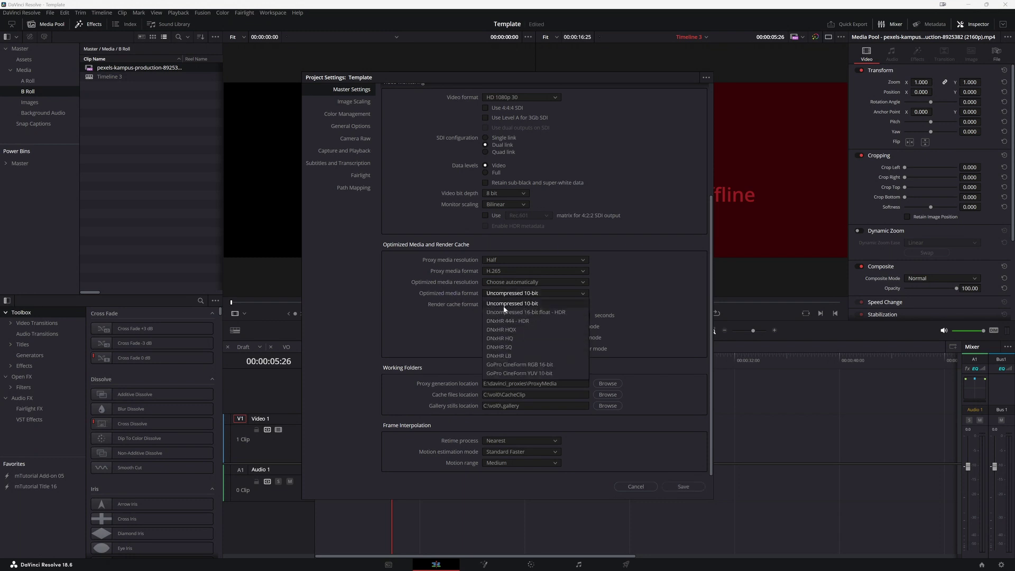
left_click(510, 306)
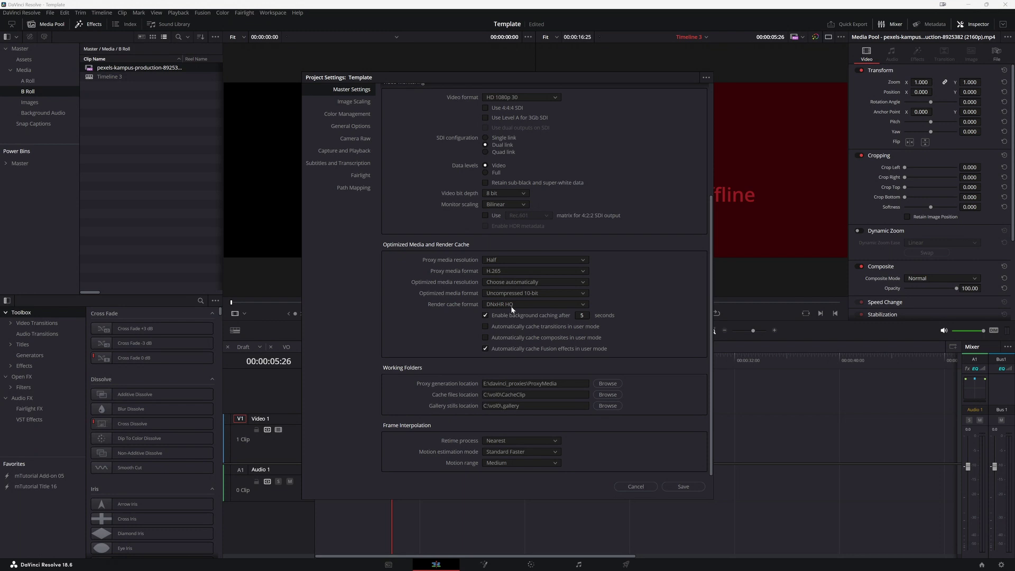
left_click(514, 307)
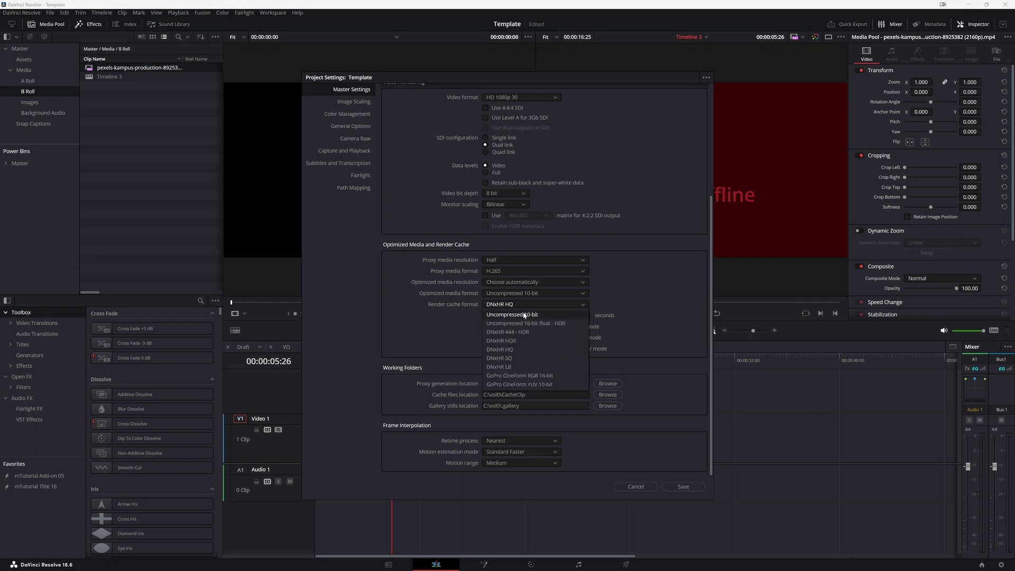
left_click(525, 315)
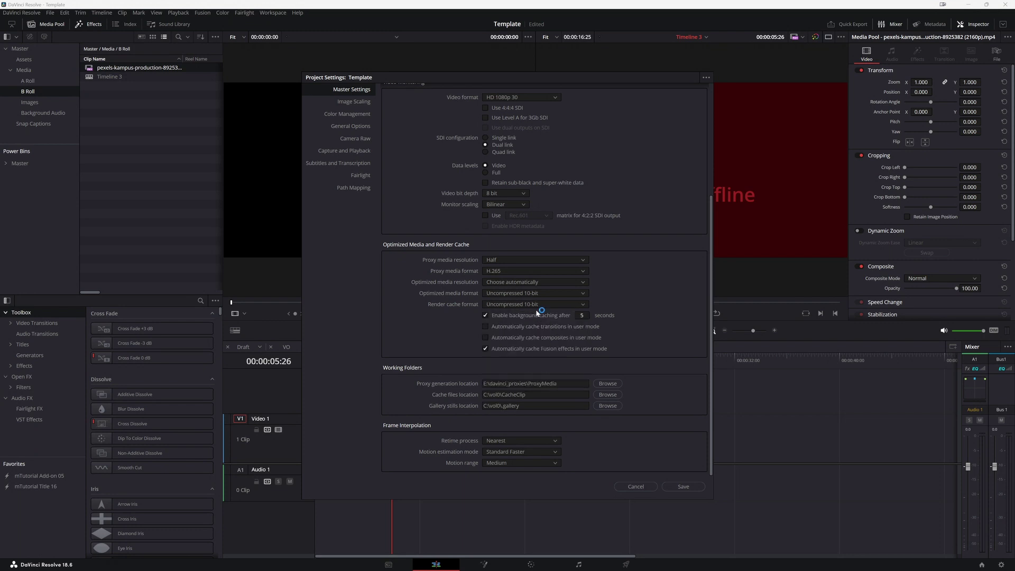
Return the optimized media and render cache formats to DNxHR HQ
left_click(506, 292)
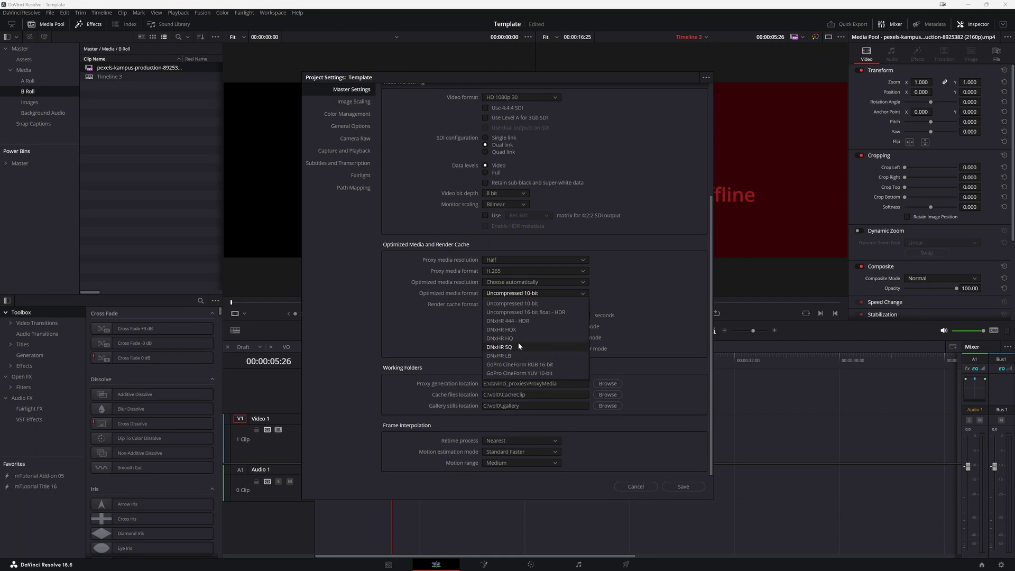
left_click(516, 338)
left_click(532, 304)
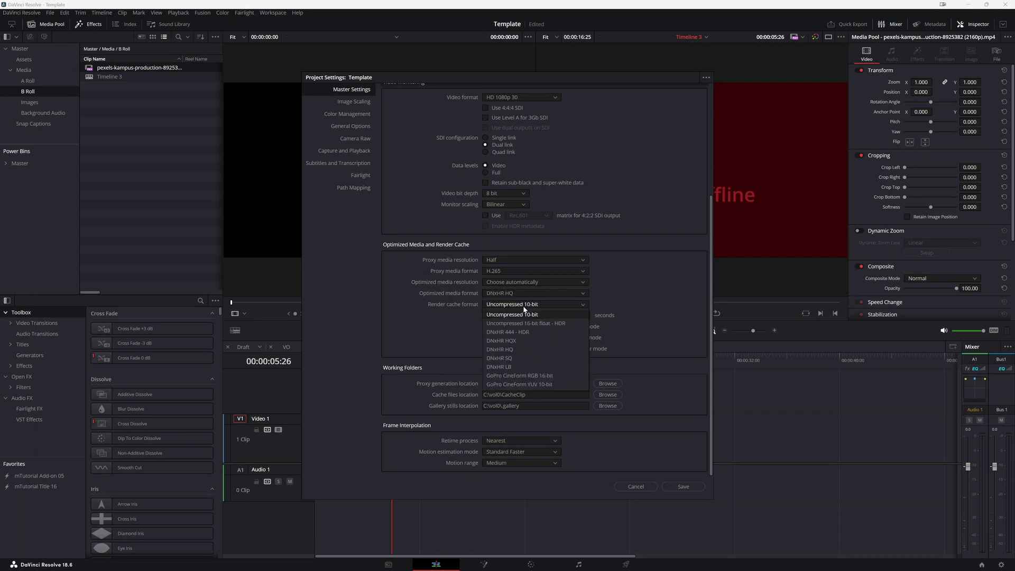
left_click(515, 348)
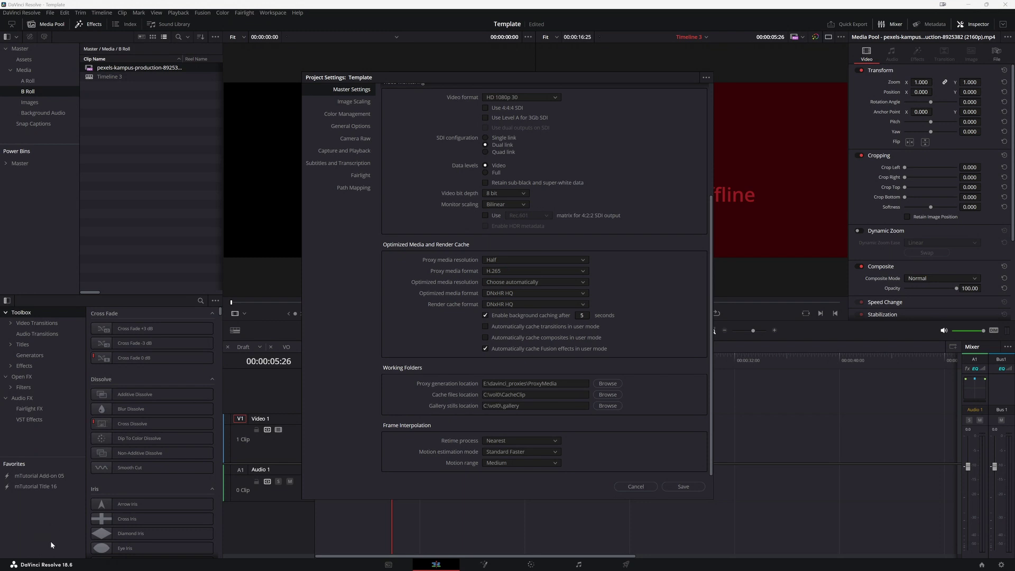
In Master Settings, change the Proxy media format dropdown from H.265 to H.264
left_click(513, 269)
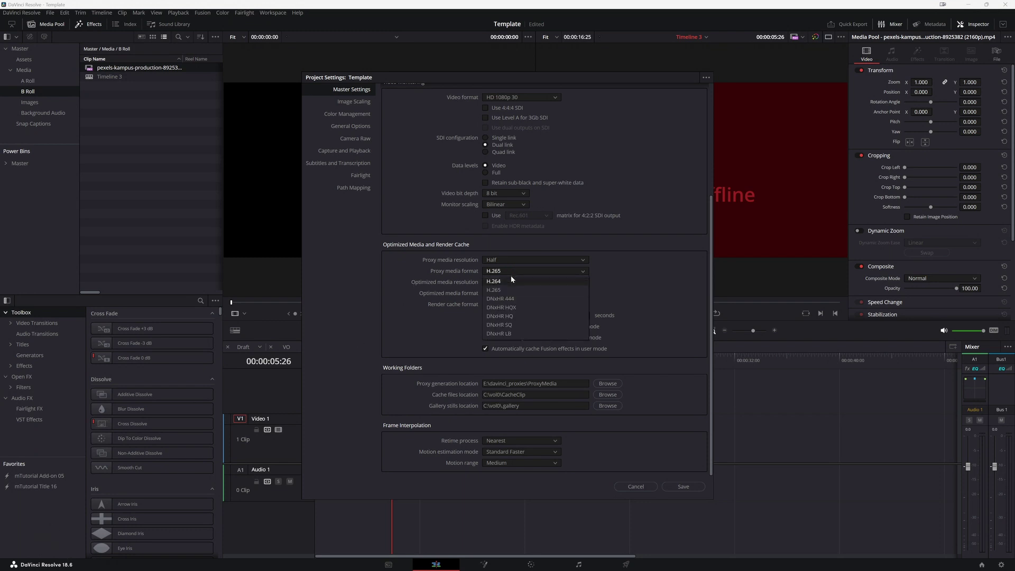
left_click(510, 278)
left_click(510, 269)
left_click(503, 287)
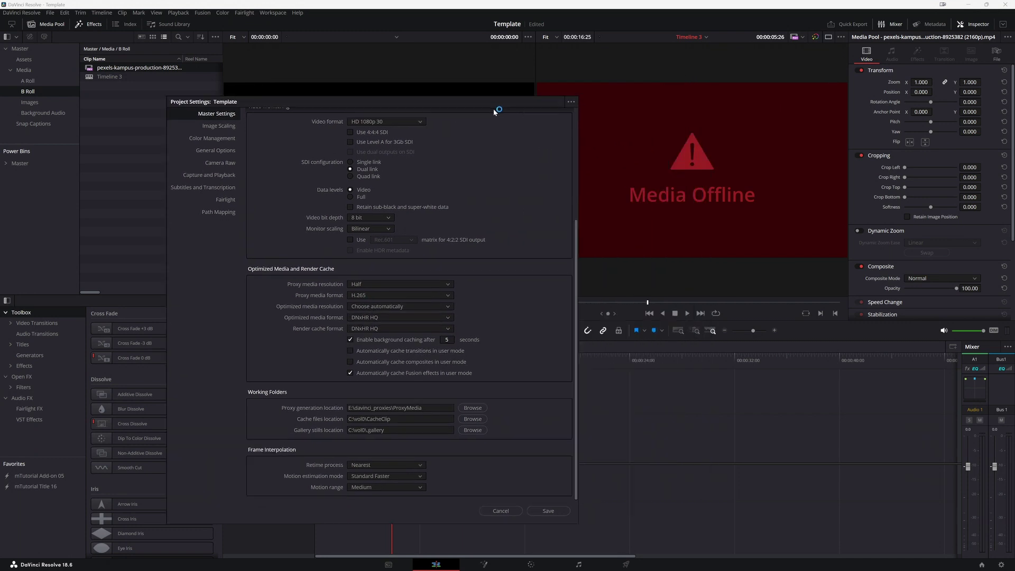
mouse_move(640, 85)
left_mouse_down()
mouse_move(396, 150)
mouse_move(481, 132)
left_mouse_up()
left_click_drag(481, 135, 588, 81)
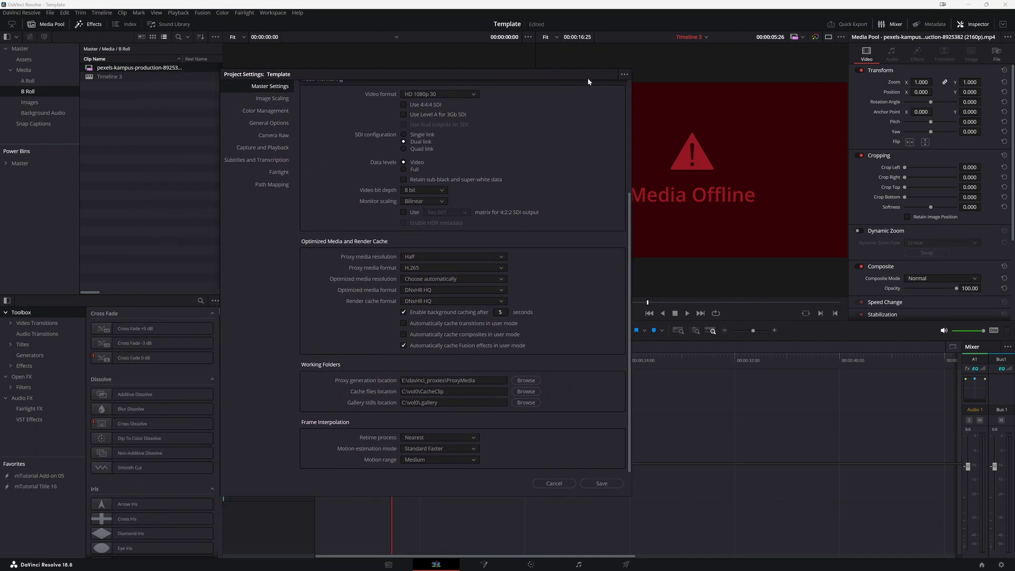
left_click_drag(588, 78, 604, 80)
mouse_move(542, 80)
left_mouse_down()
mouse_move(513, 74)
mouse_move(555, 82)
left_mouse_up()
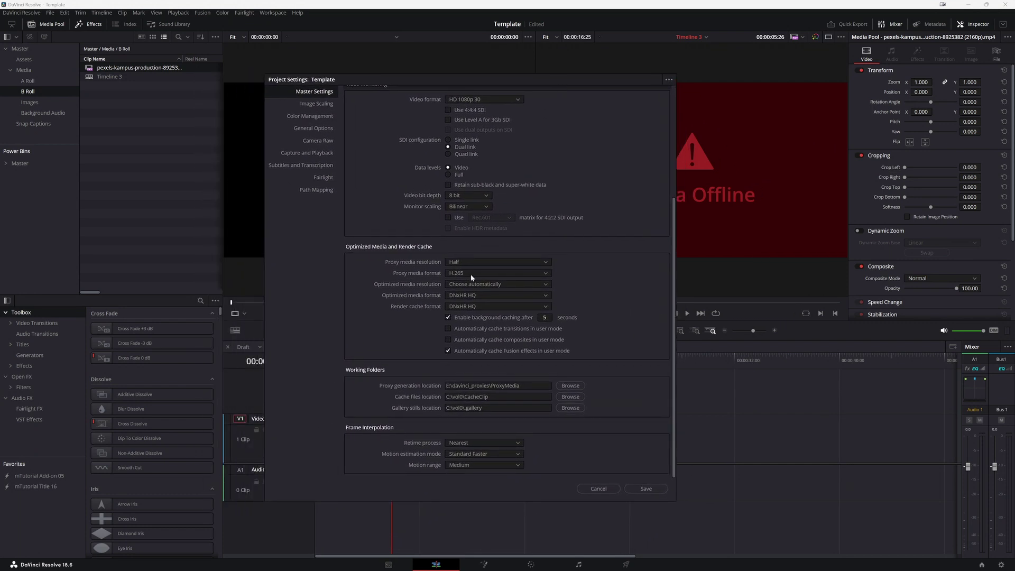
left_click(472, 274)
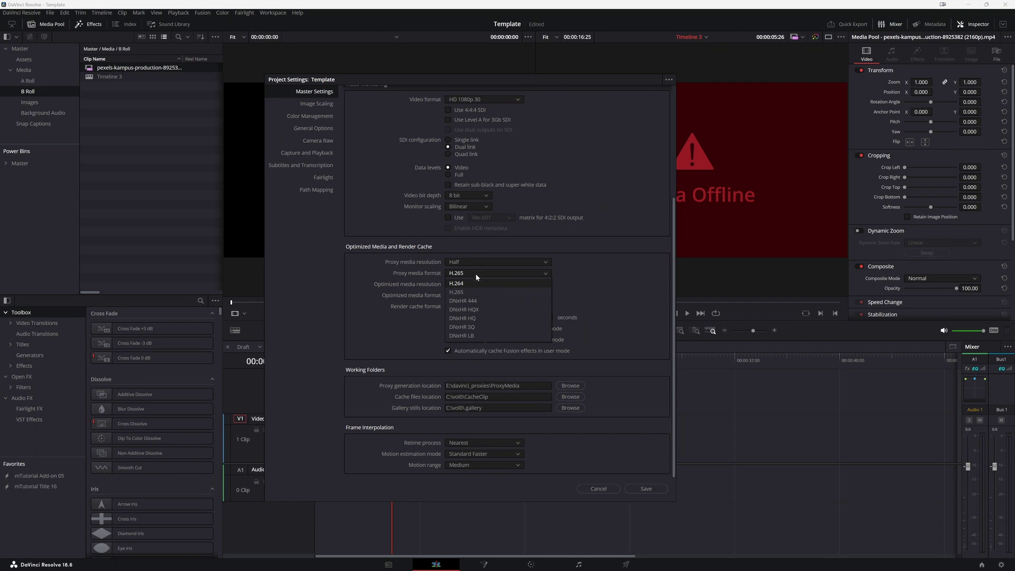
left_click(459, 284)
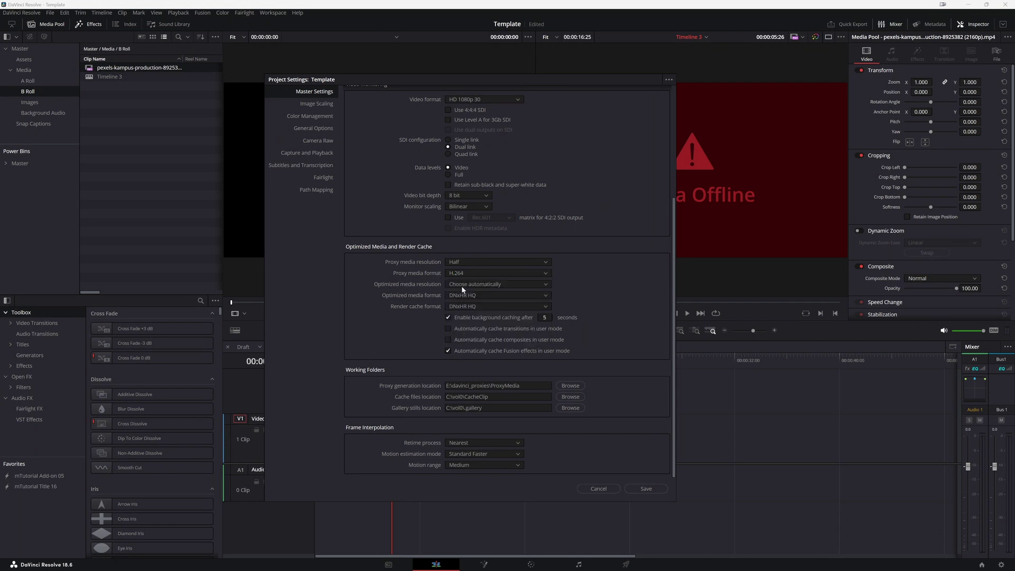
mouse_move(602, 84)
left_mouse_down()
mouse_move(568, 100)
mouse_move(626, 85)
left_mouse_up()
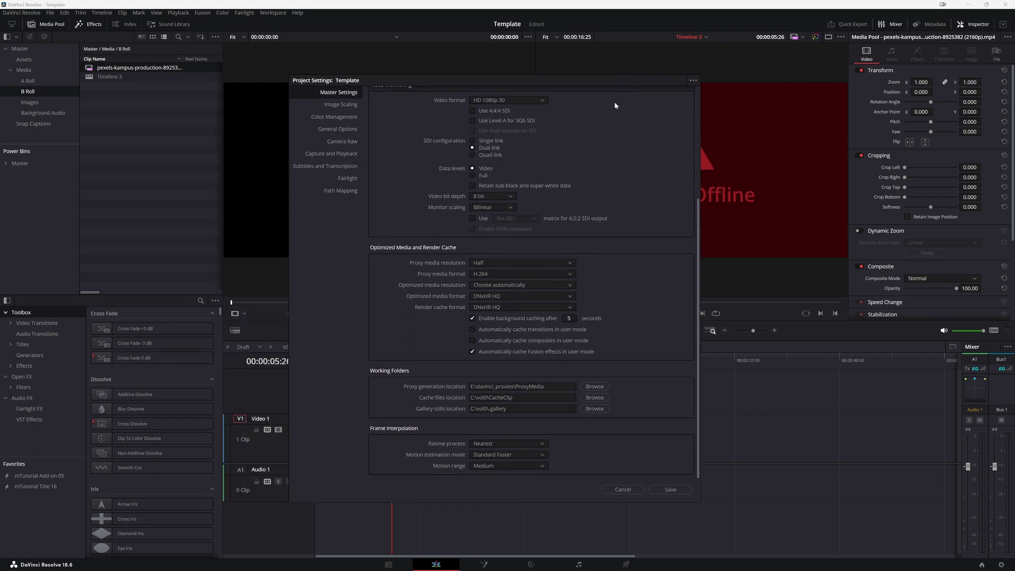
Confirm H.264 proxies at Half resolution with DNxHR HQ optimized media, and save the project settings
left_click(486, 273)
left_click(494, 293)
left_click(495, 274)
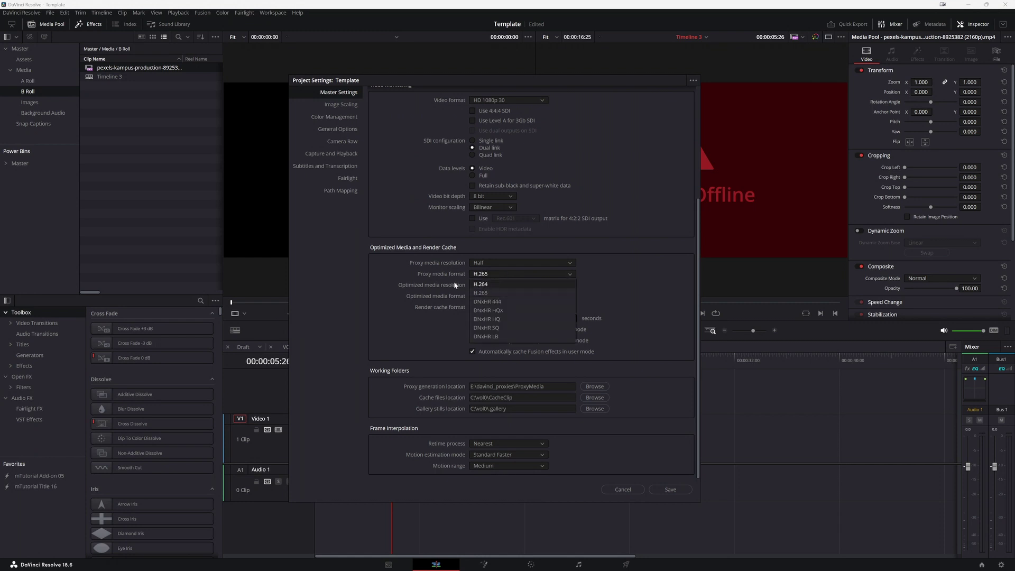
left_click(487, 285)
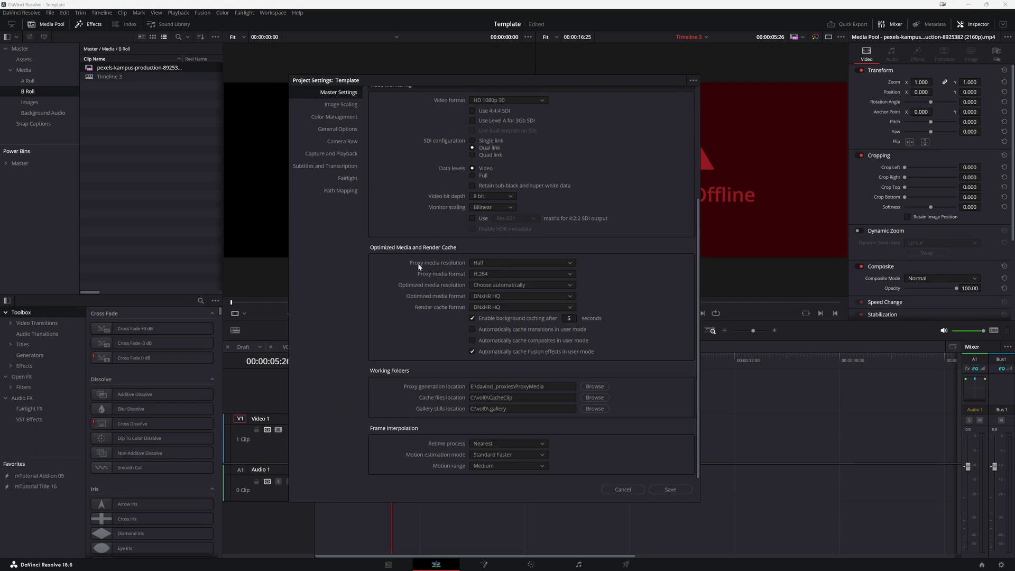
left_click(493, 261)
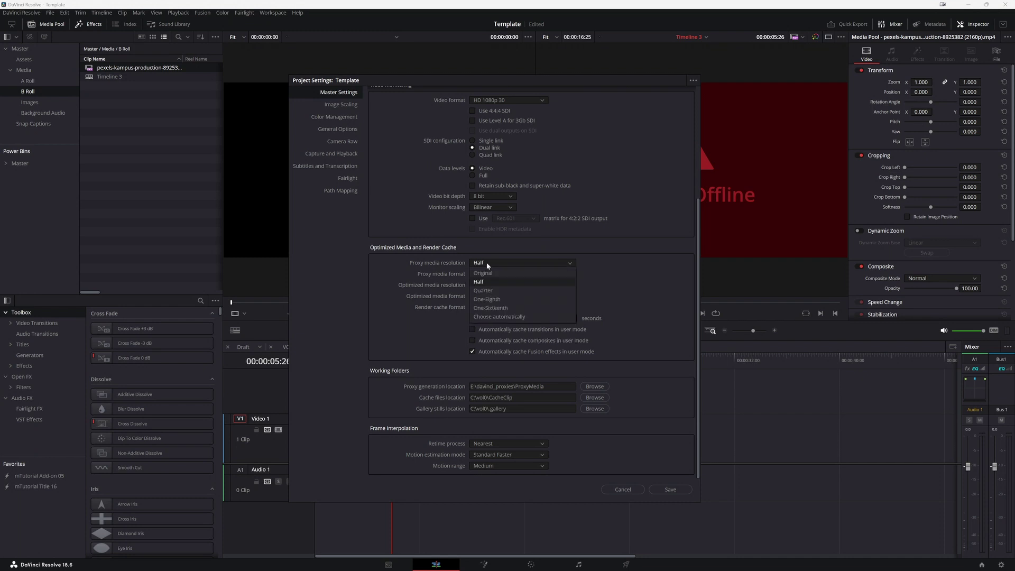
left_click(490, 283)
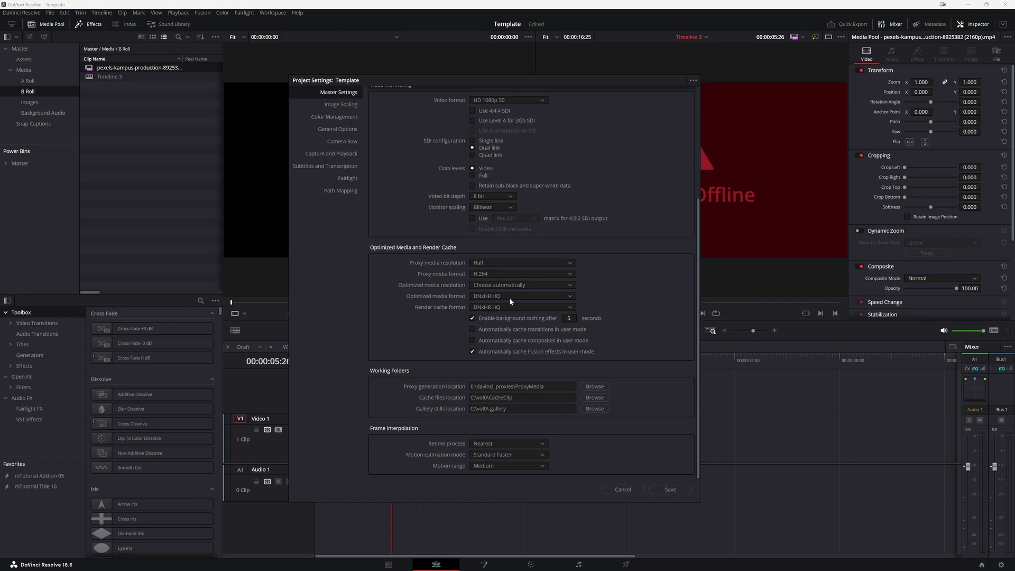
left_click(499, 299)
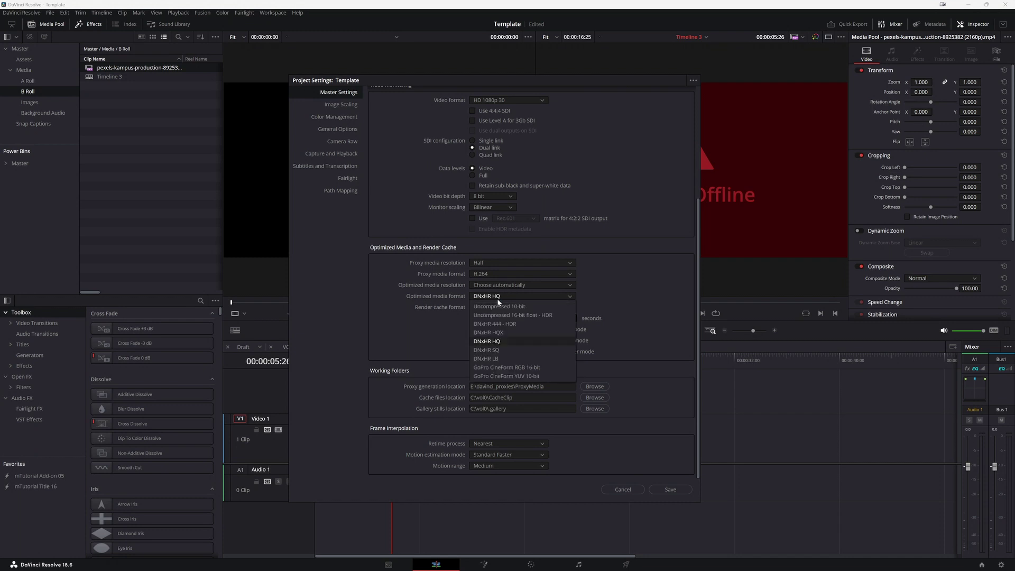
left_click(489, 341)
left_click(671, 490)
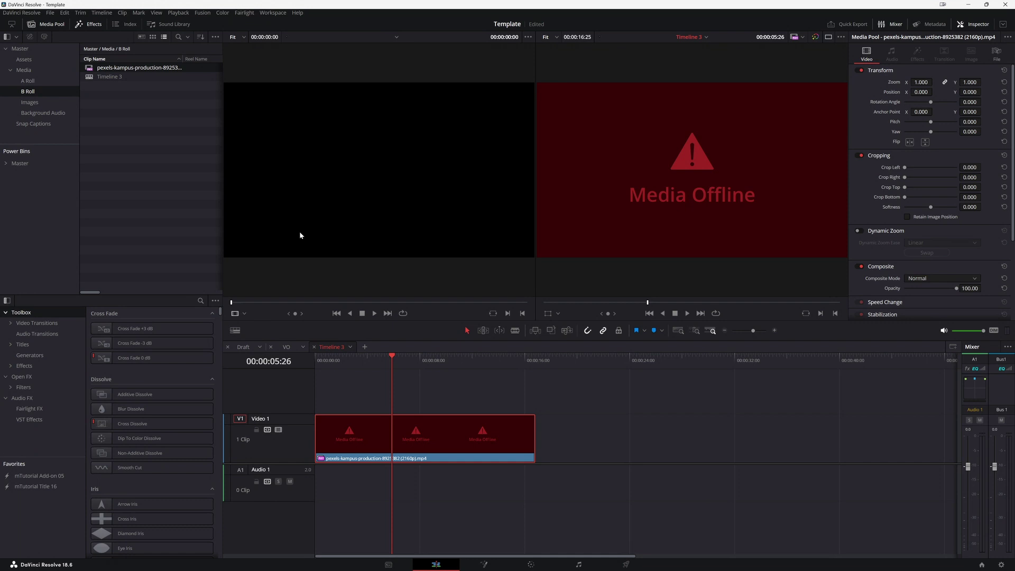
Unlink the beach clip's offline proxy, check the footage, then generate new proxy media for it
right_click(91, 73)
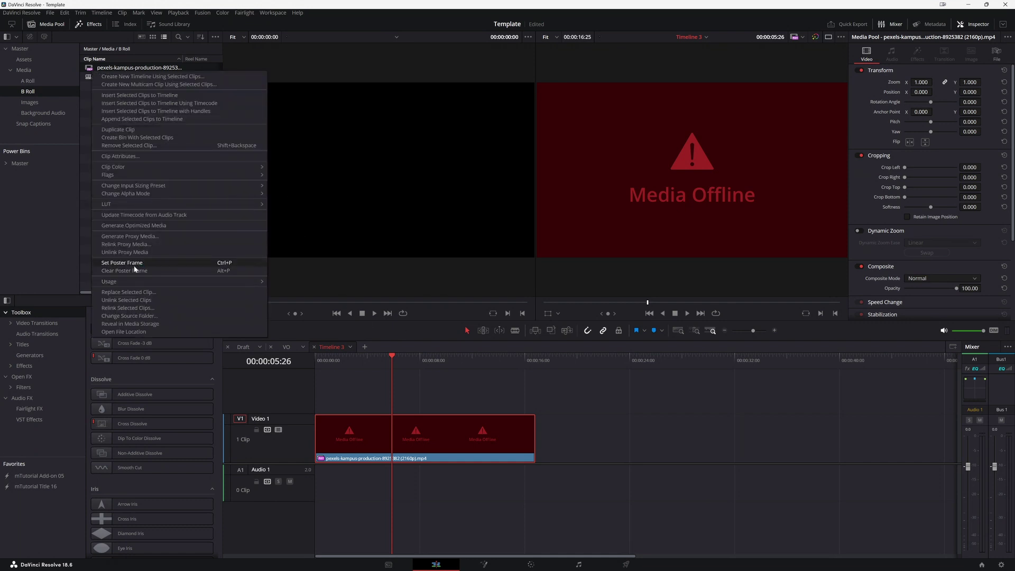
left_click(124, 253)
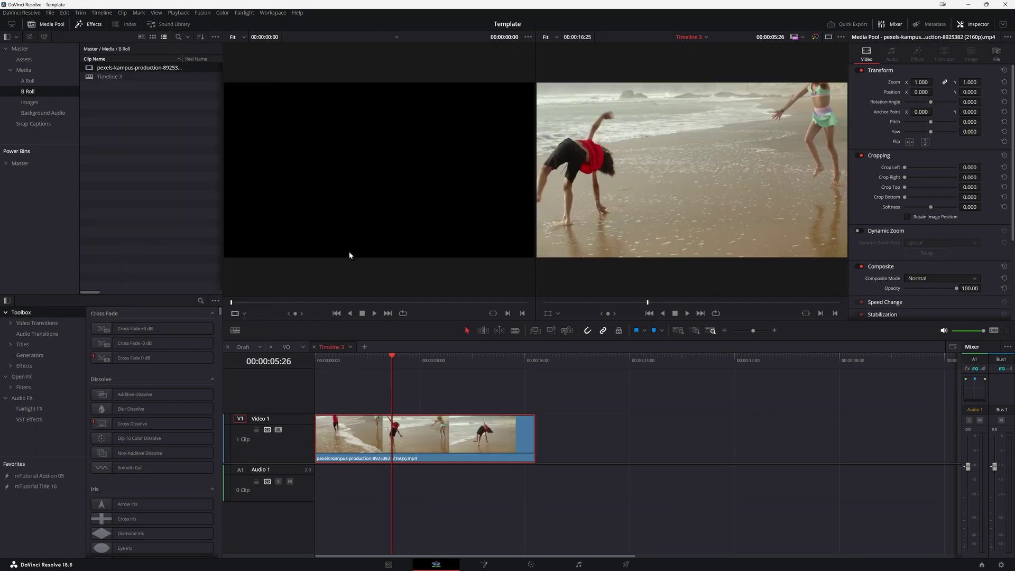
left_click(380, 358)
left_click_drag(379, 359, 410, 364)
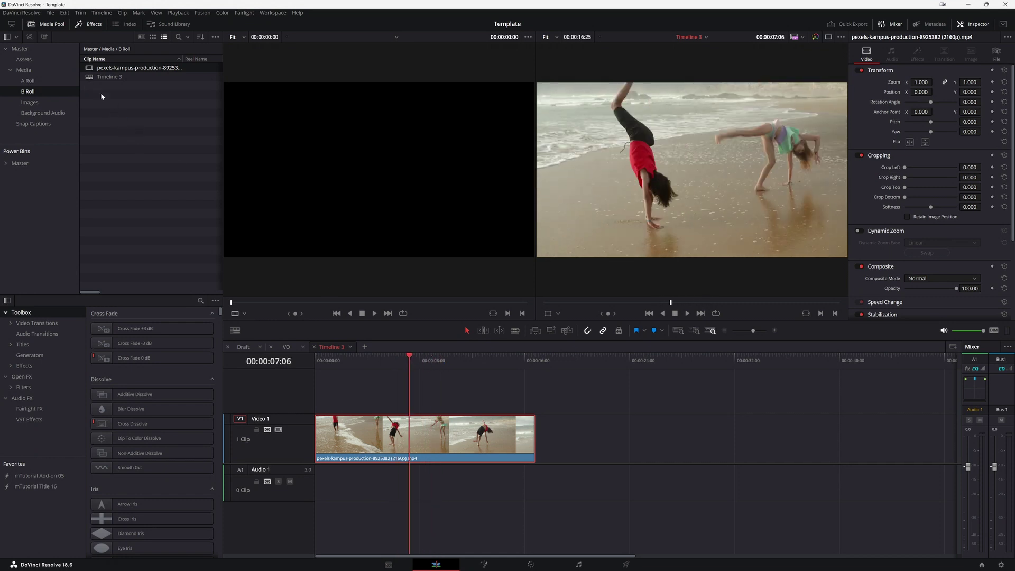
right_click(99, 68)
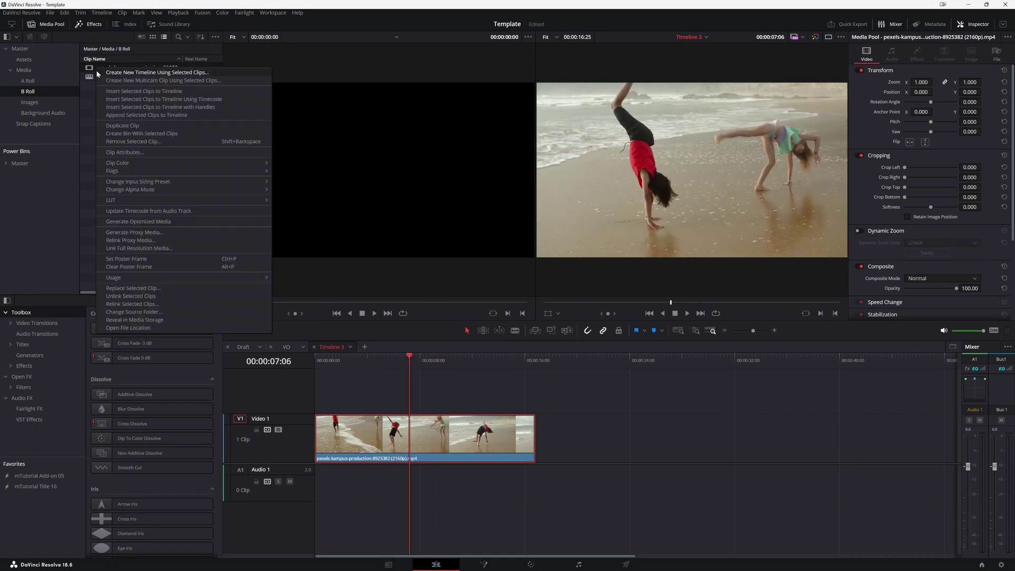
left_click(146, 234)
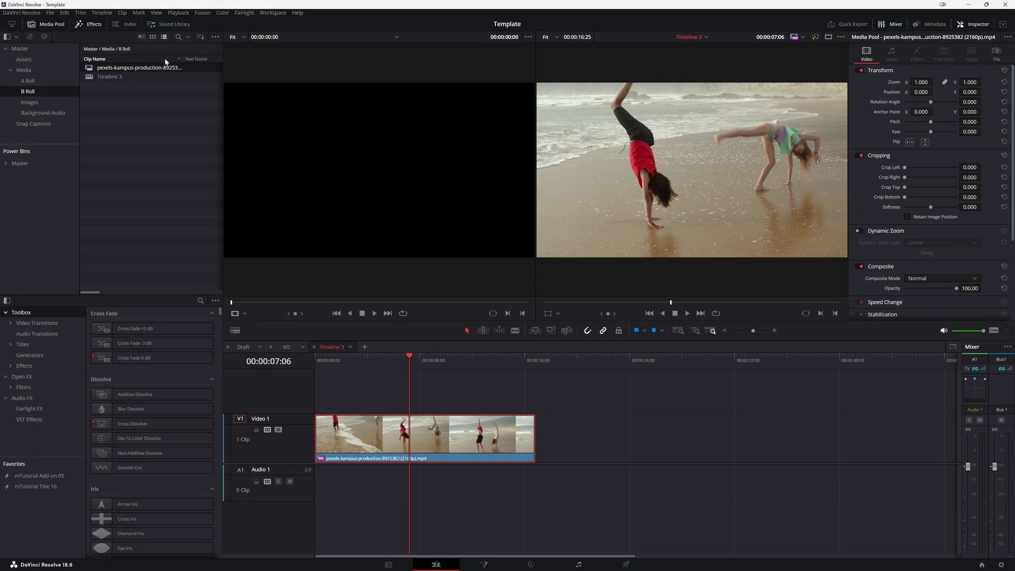
Set Proxy Handling to Disable All Proxies and scrub the beach clip to compare
left_click(189, 14)
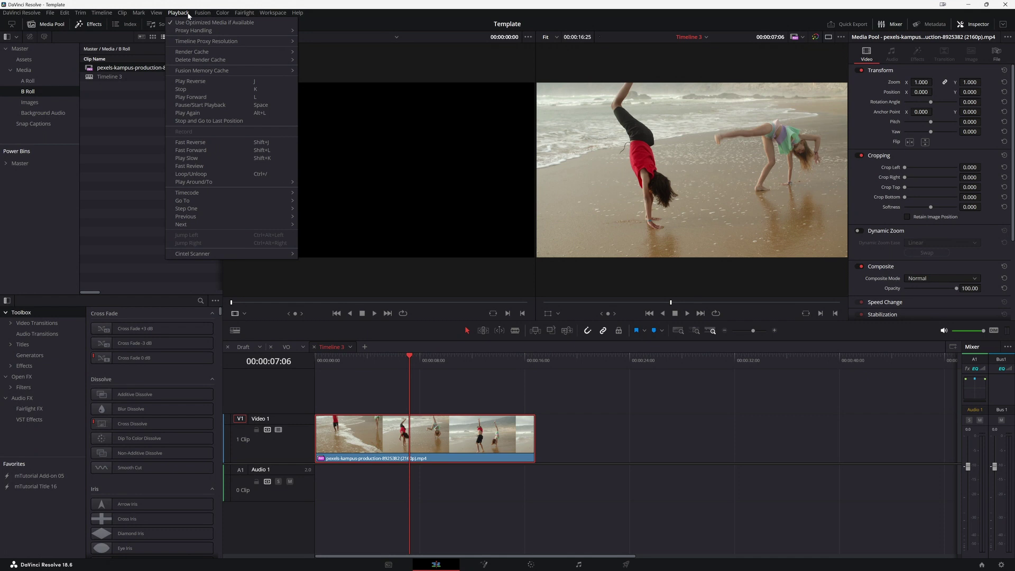
mouse_move(238, 30)
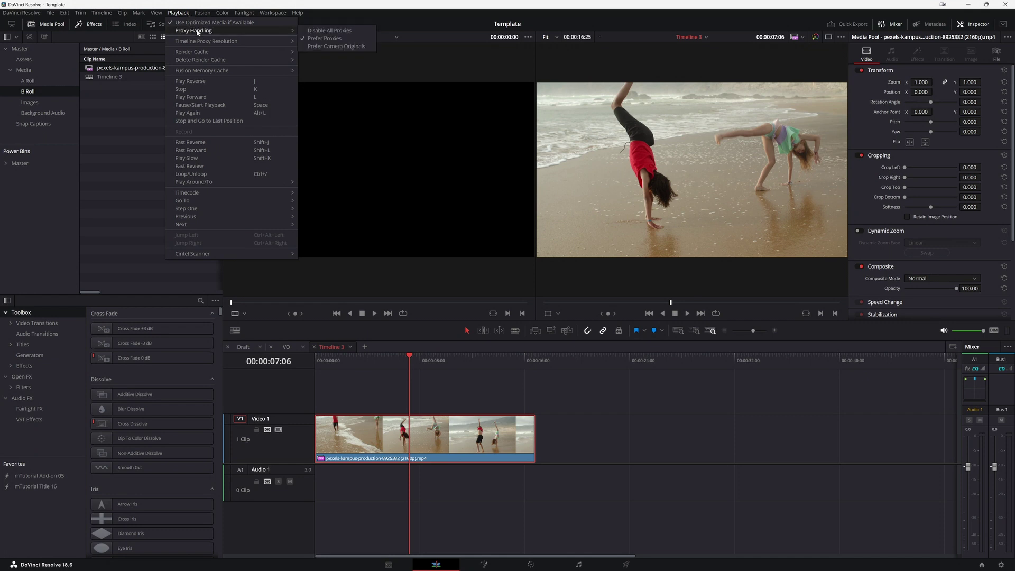
left_click(325, 31)
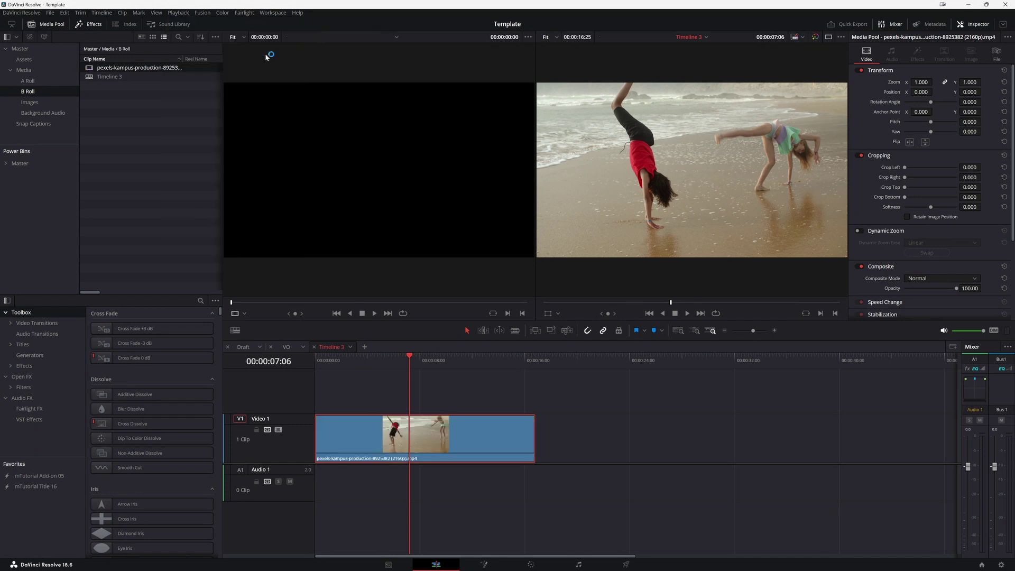
left_click_drag(414, 359, 398, 358)
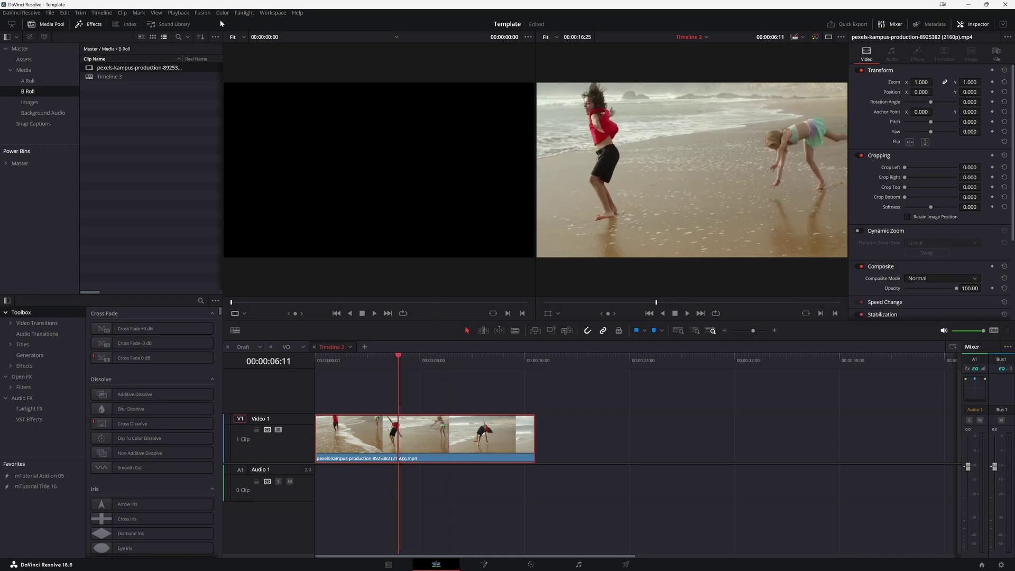
Switch Proxy Handling back to Prefer Proxies and scrub the clip again
left_click(178, 12)
mouse_move(194, 31)
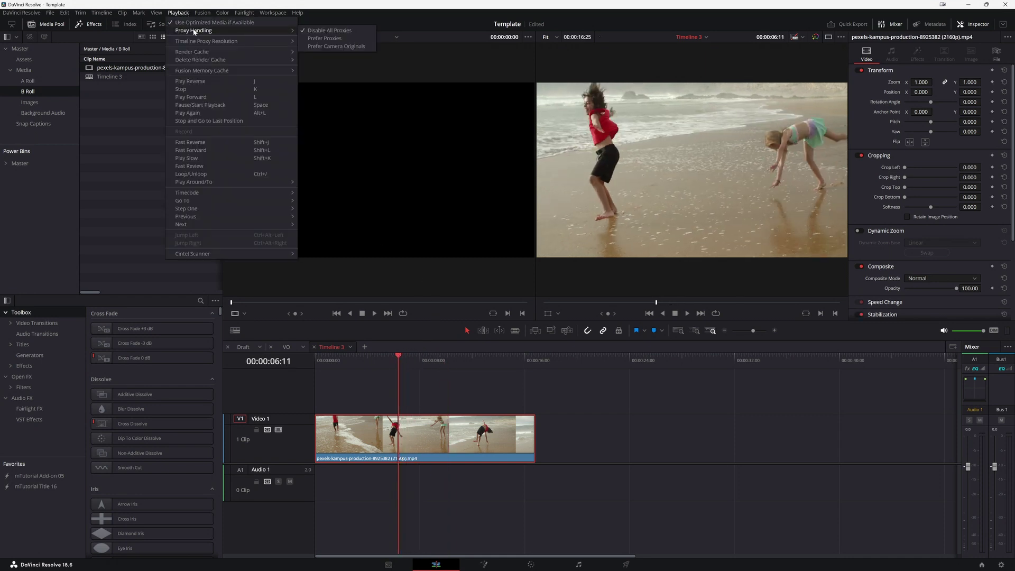
left_click(343, 40)
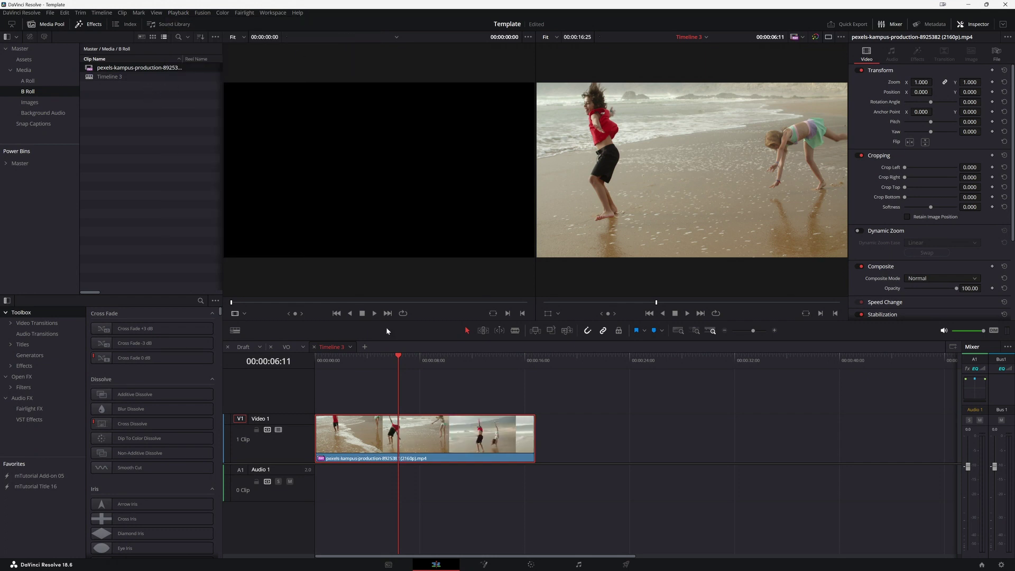
mouse_move(399, 356)
left_mouse_down()
mouse_move(434, 361)
mouse_move(410, 374)
mouse_move(474, 378)
mouse_move(413, 375)
left_mouse_up()
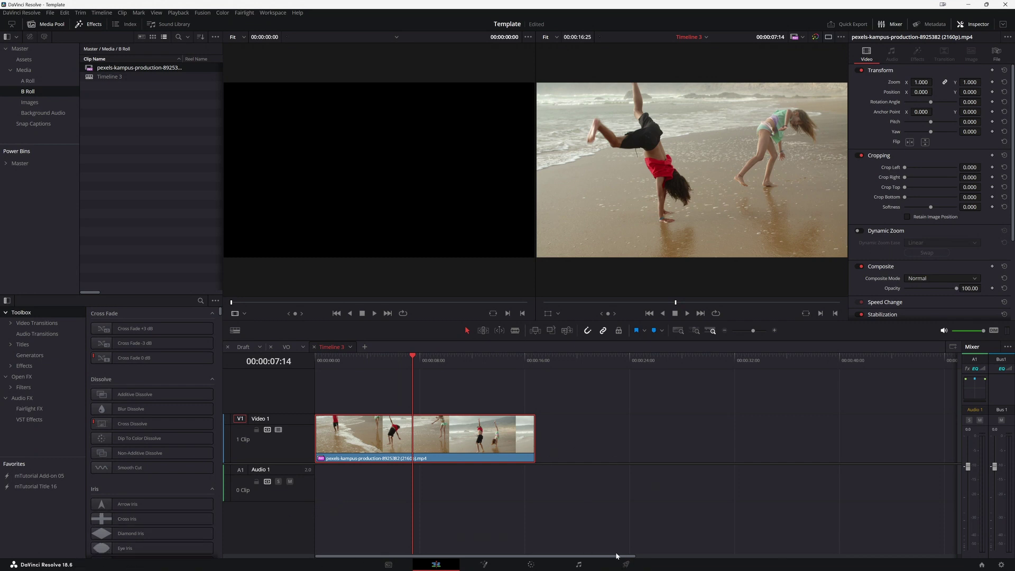
On the Deliver page, set the custom export's audio codec to Linear PCM
left_click(627, 566)
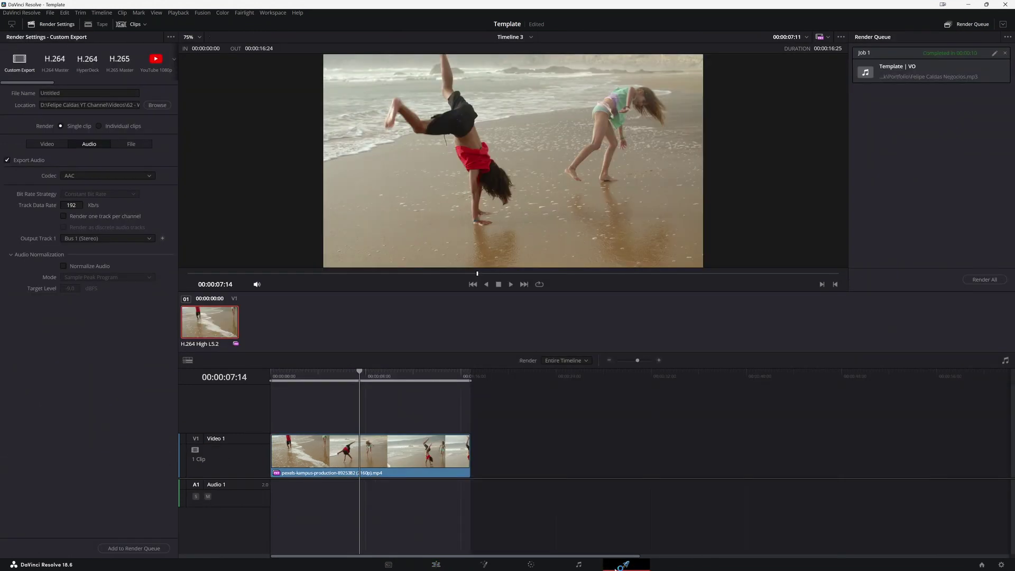
left_click(48, 145)
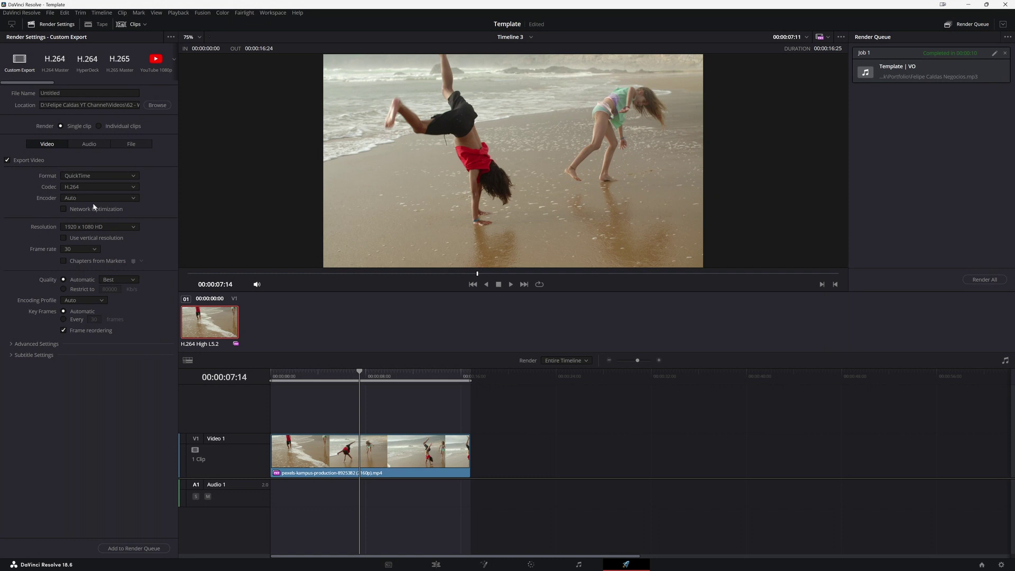
left_click(90, 149)
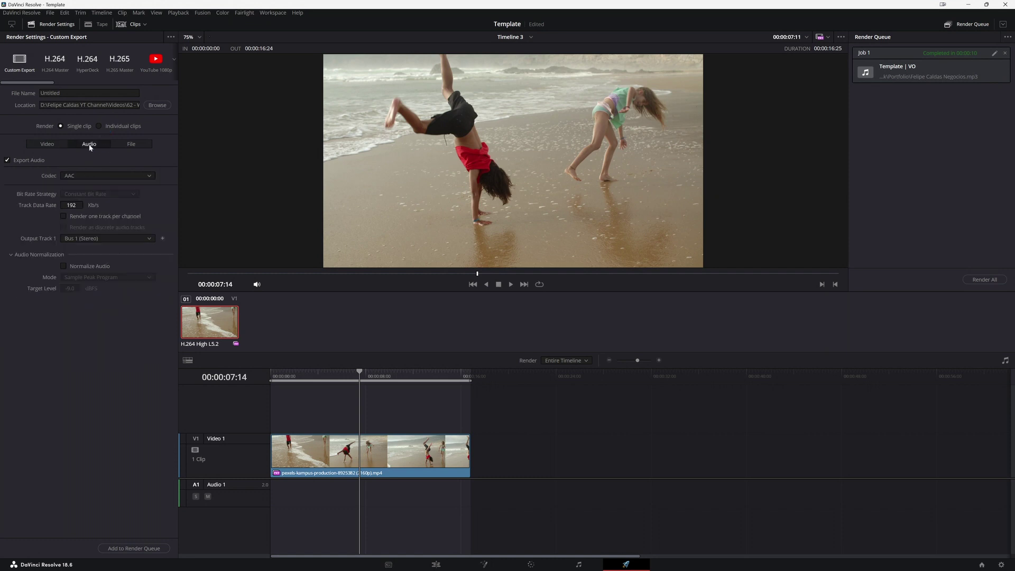
left_click(82, 178)
left_click(92, 188)
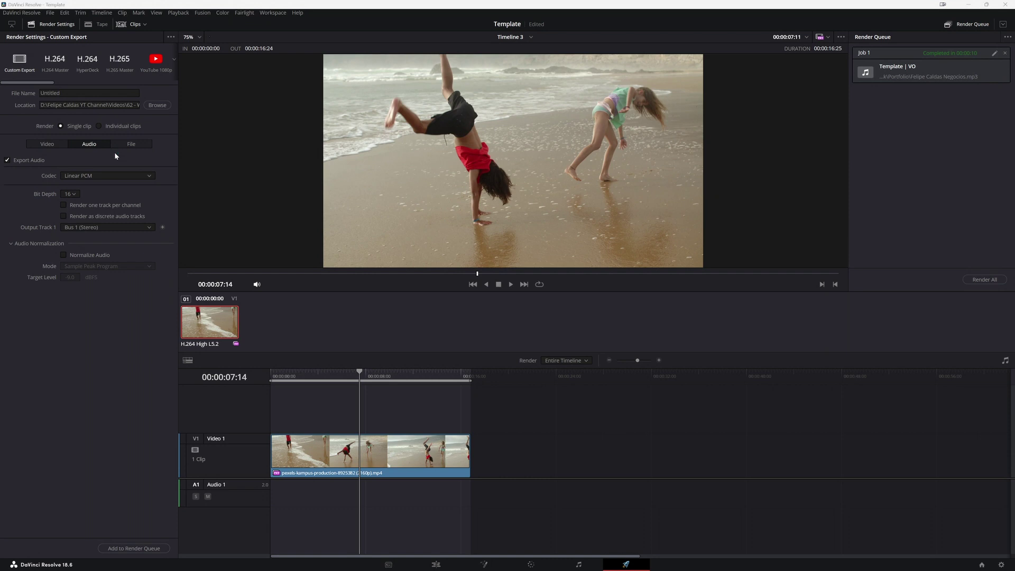
left_click(119, 175)
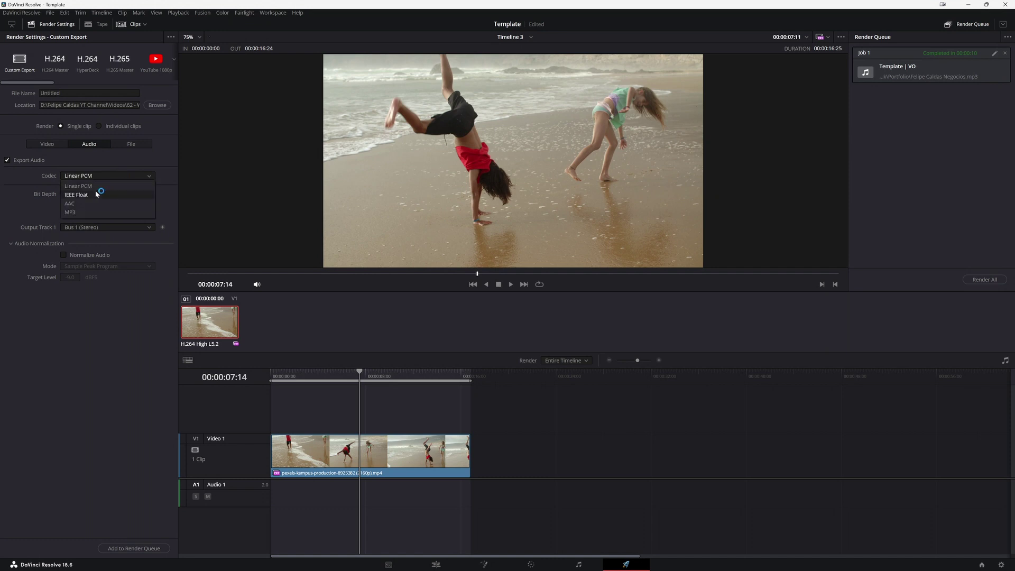
left_click(95, 186)
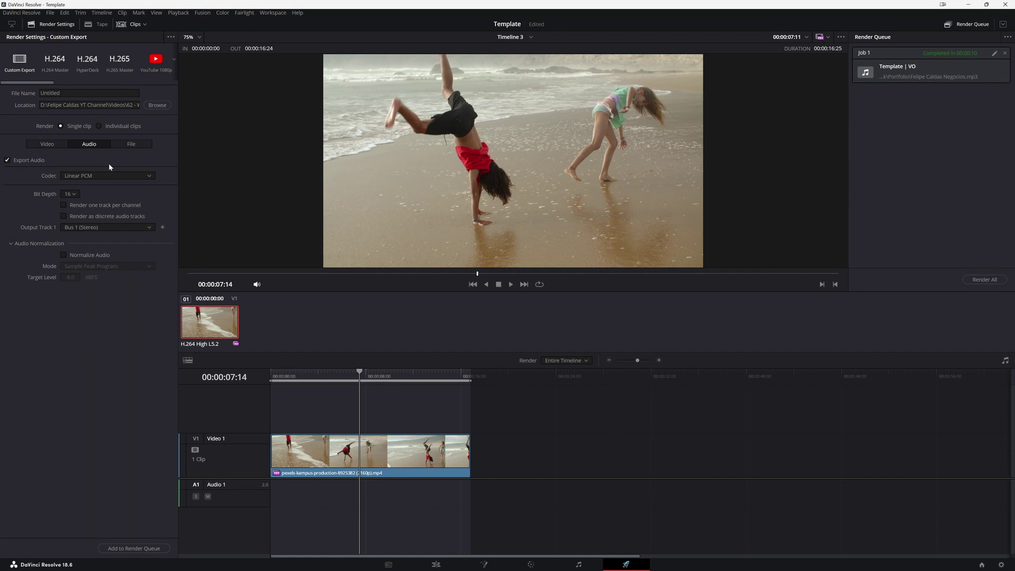
left_click(85, 175)
Turn on Normalize Audio and set the normalization mode to YouTube
left_click(93, 172)
left_click(34, 244)
left_click(70, 256)
left_click(111, 266)
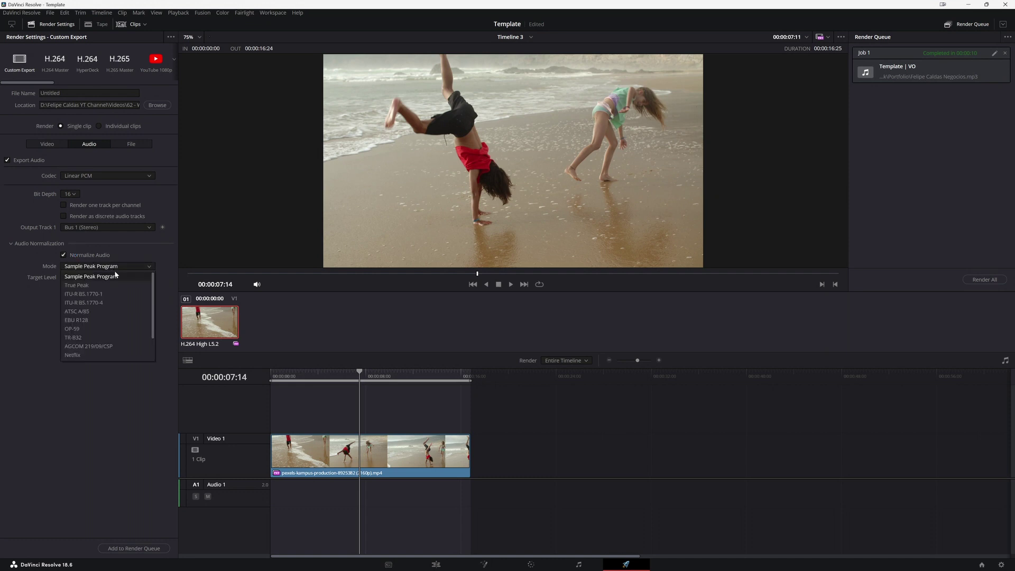
left_click(92, 256)
left_click(92, 256)
left_click(109, 266)
left_click(75, 338)
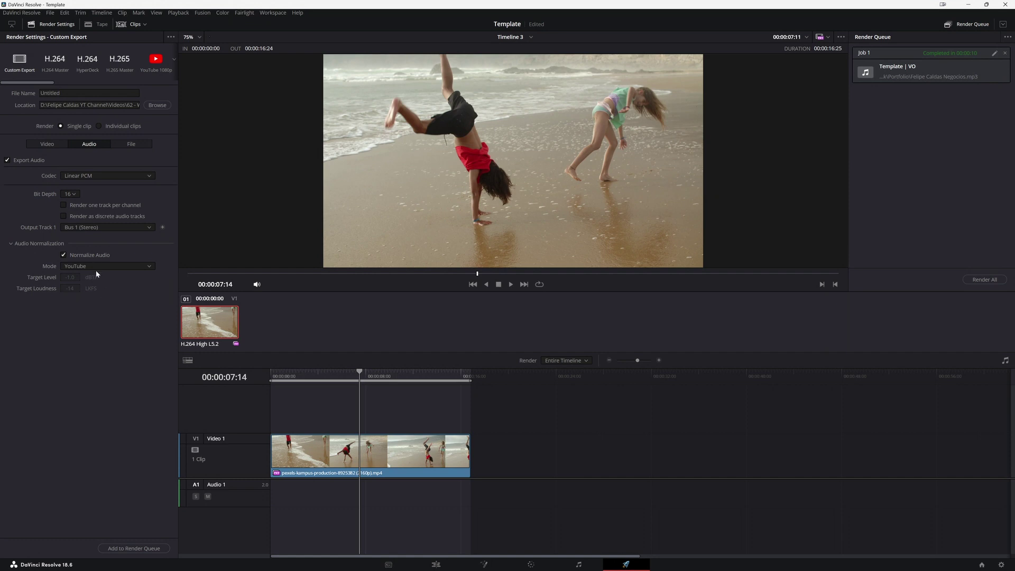
Try the Disney - 5.1+ normalization mode, then settle back on YouTube
left_click(110, 264)
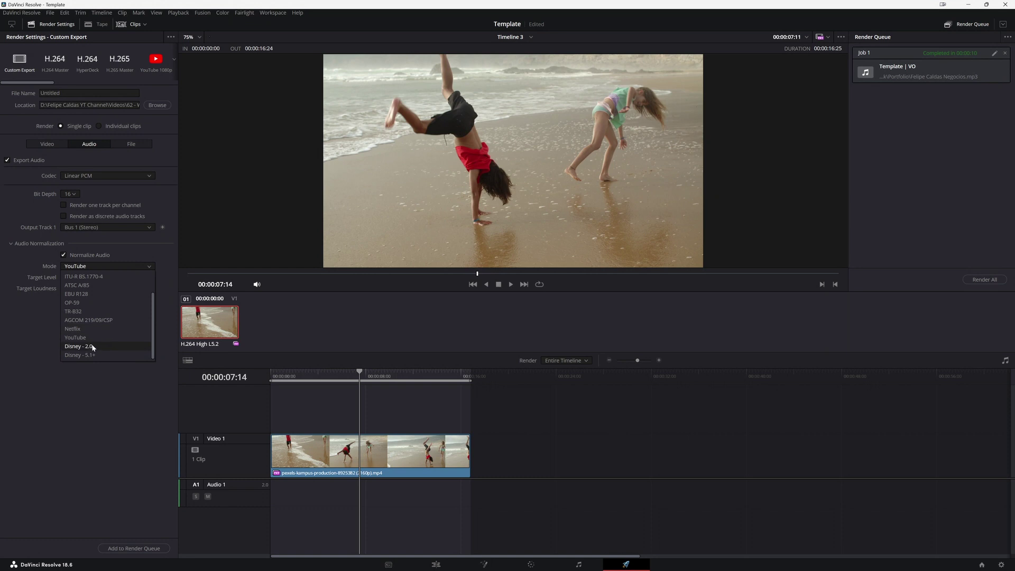
left_click(80, 355)
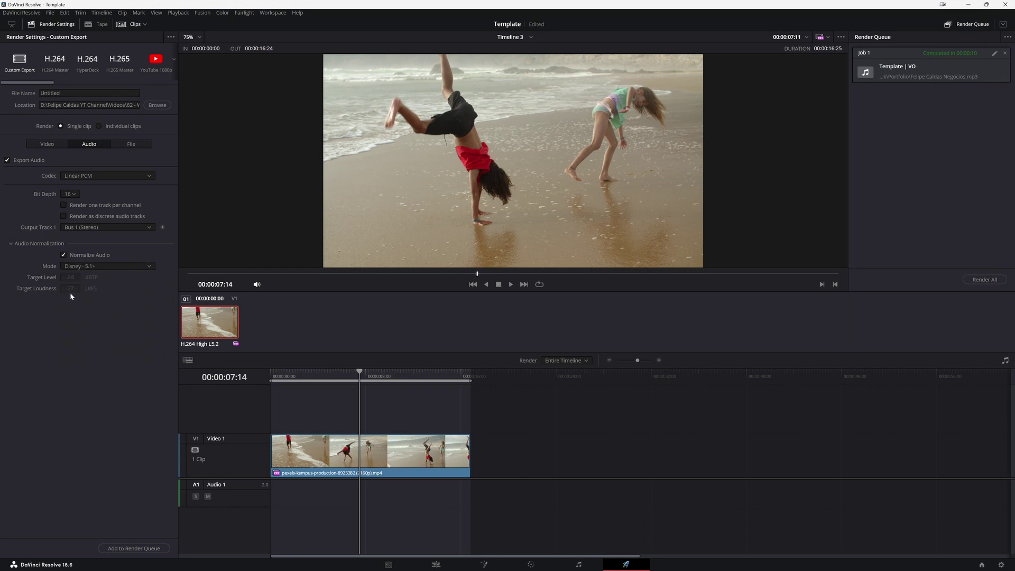
left_click(100, 268)
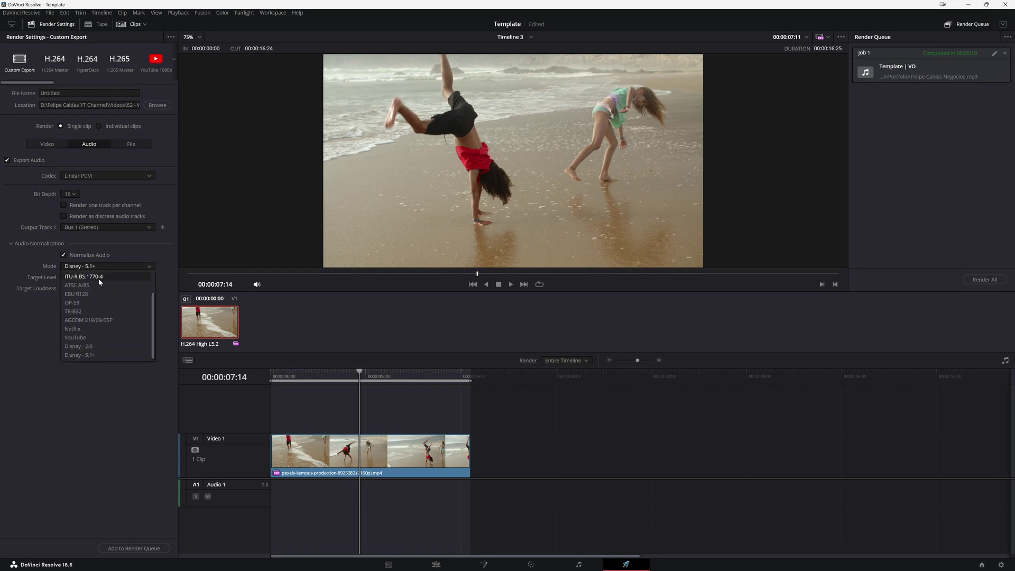
left_click(84, 341)
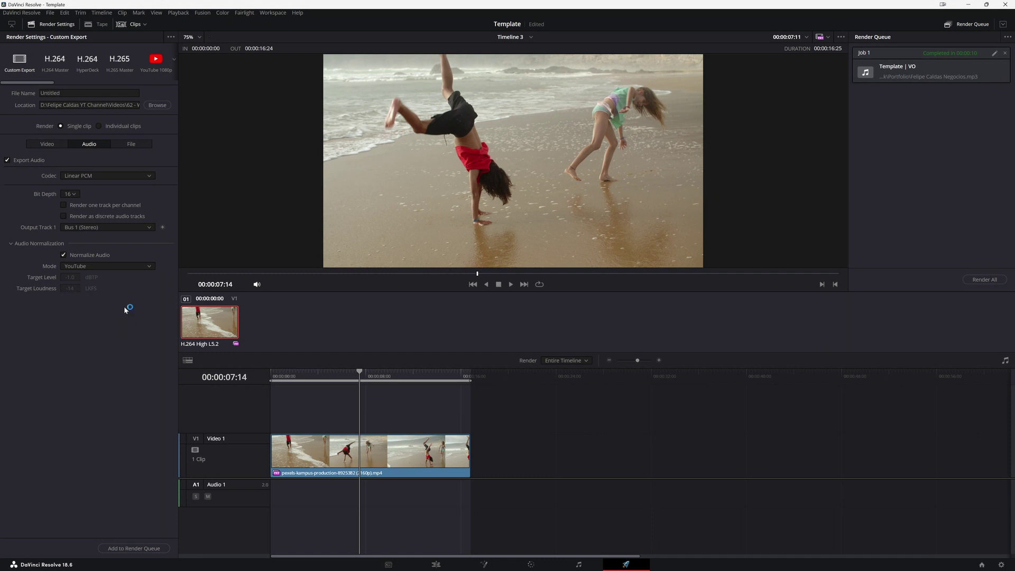
left_click(63, 256)
left_click(83, 265)
left_click(149, 264)
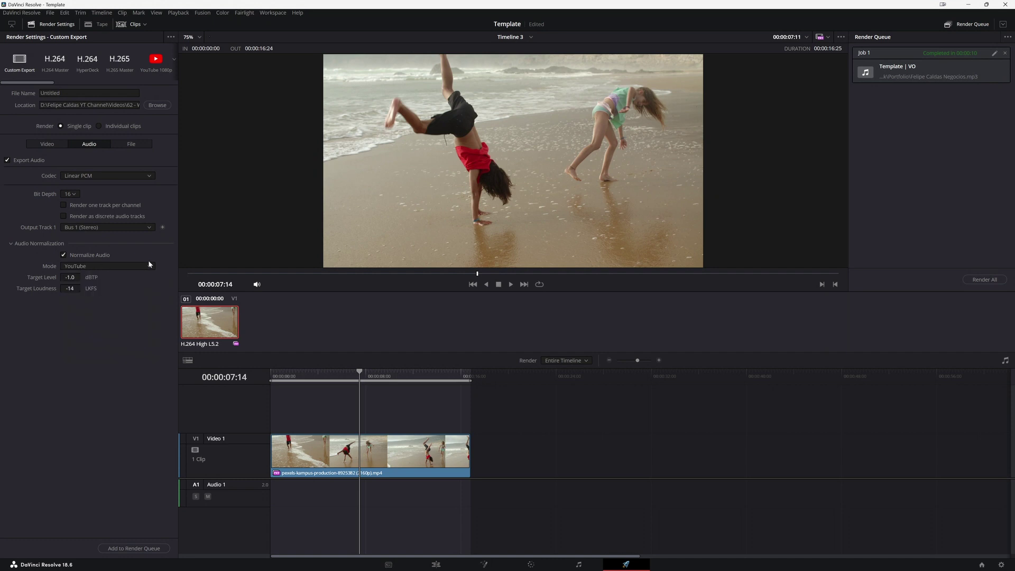